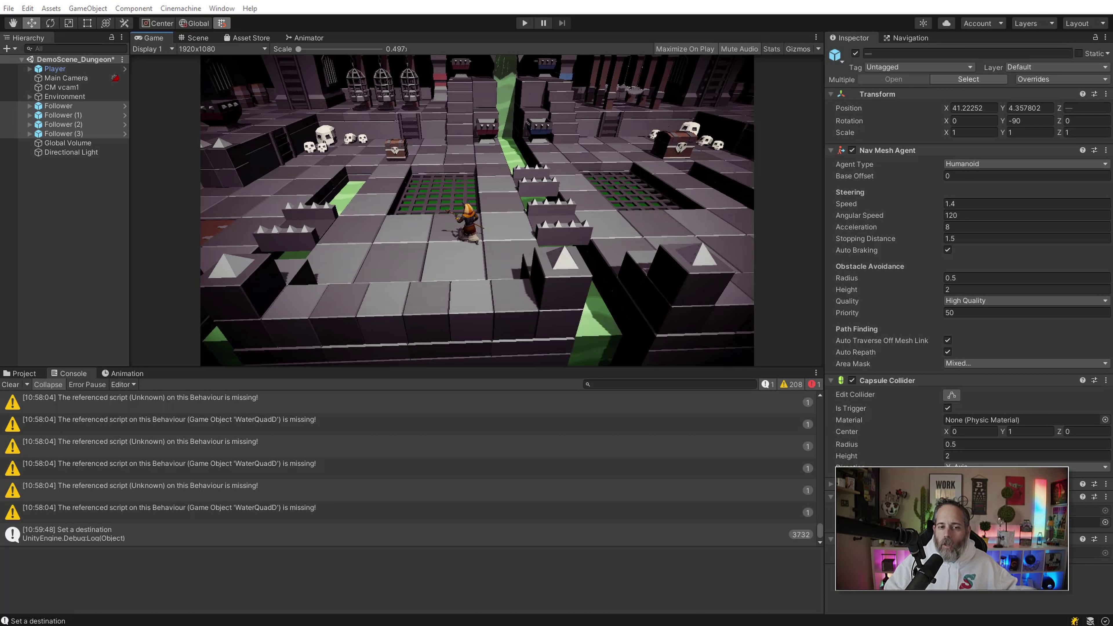
Play-test the dungeon scene with its player and followers, and stop the playback
left_click(524, 23)
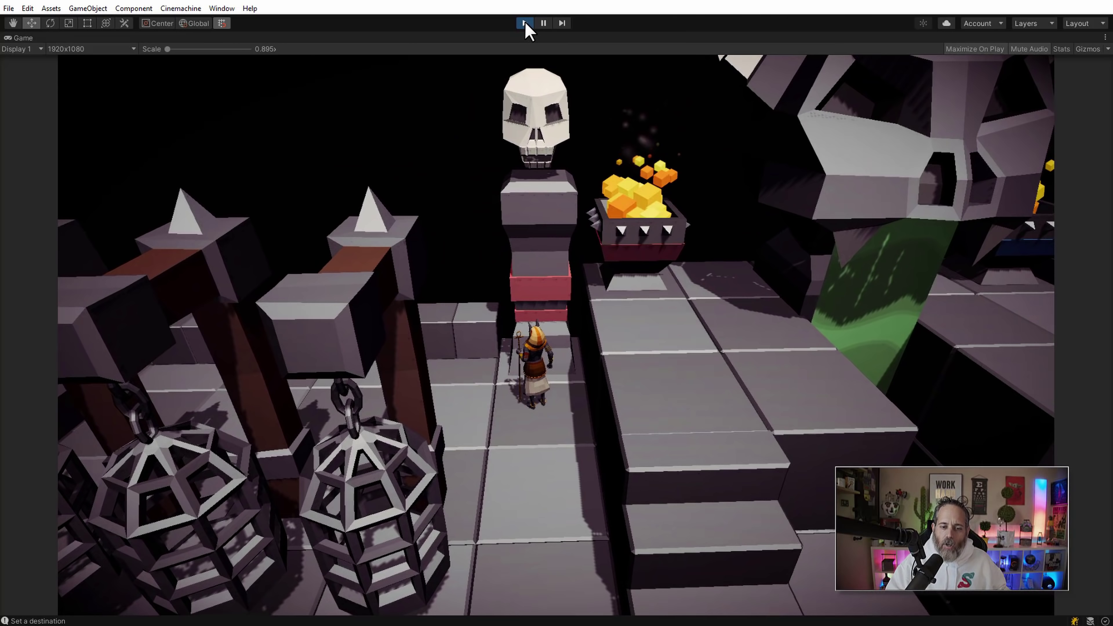
left_click(525, 23)
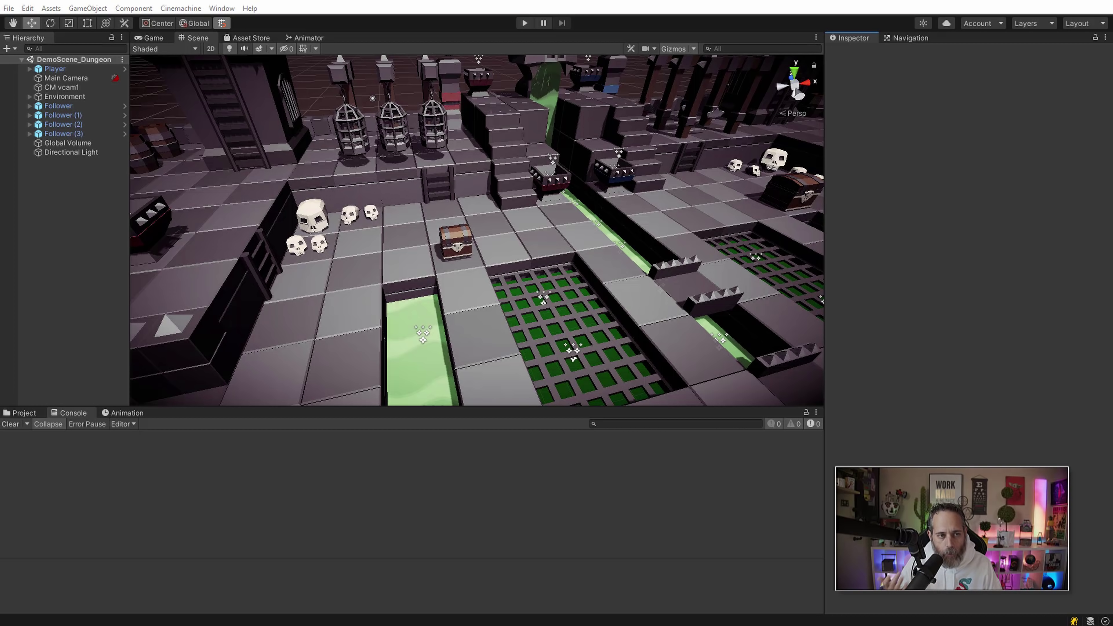
Open the AI Navigation window alongside the Inspector and display its bake settings
left_click(221, 9)
left_click(266, 267)
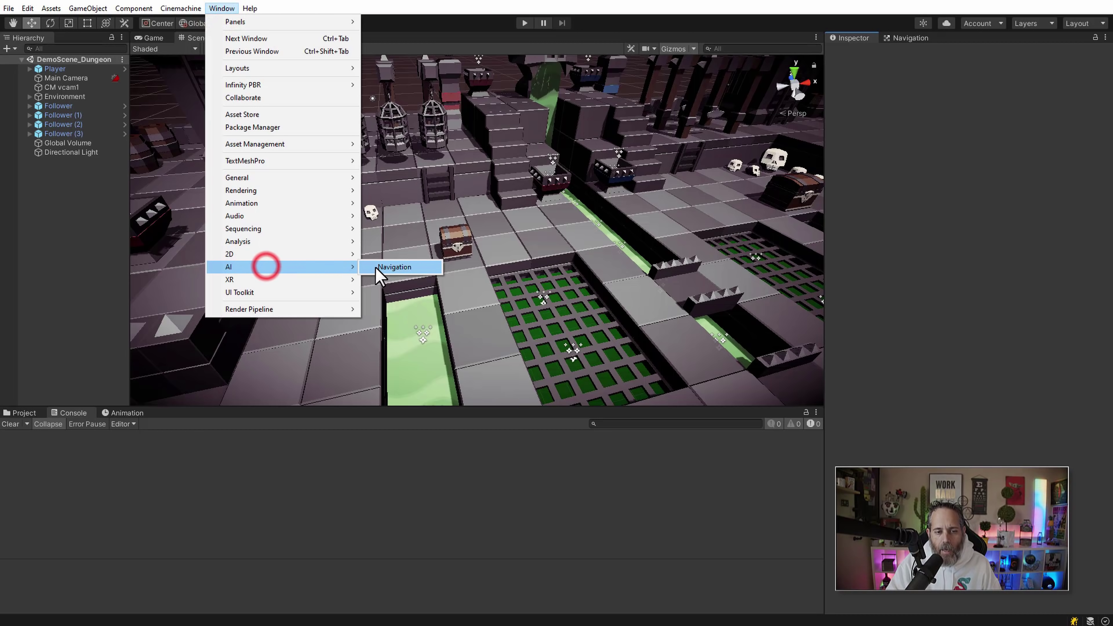
left_click(379, 267)
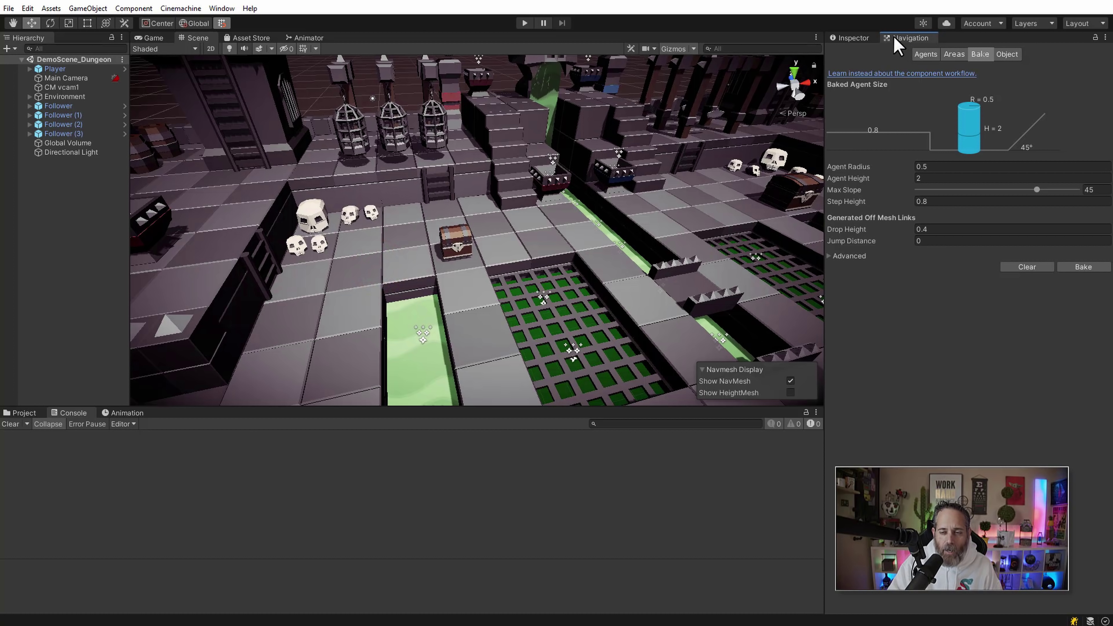
left_click(854, 38)
left_click(896, 39)
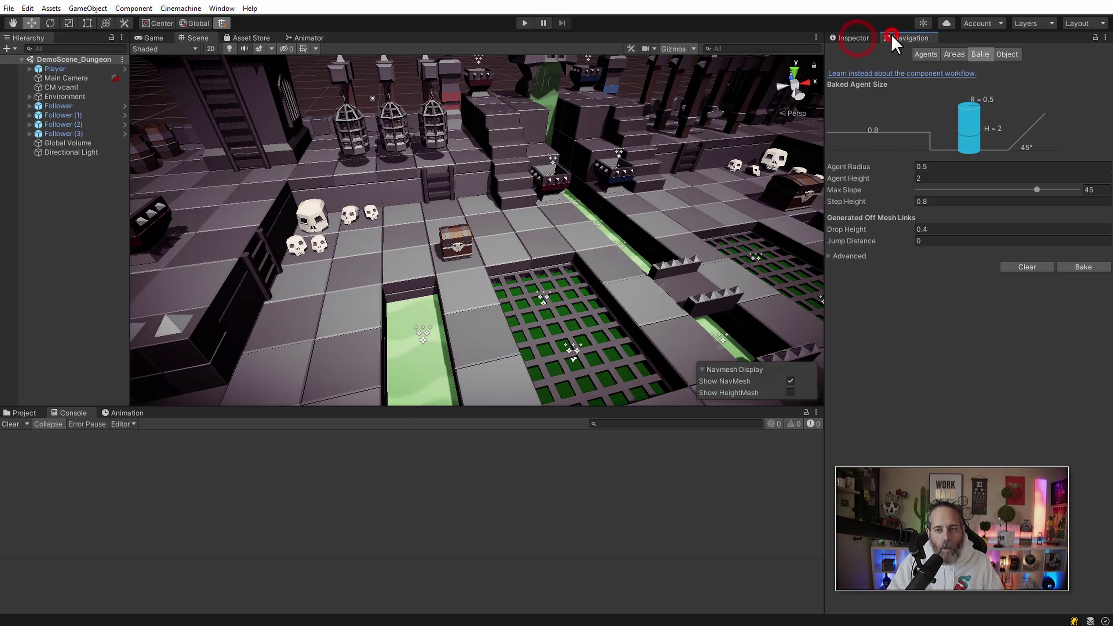
left_click(856, 38)
left_click(903, 38)
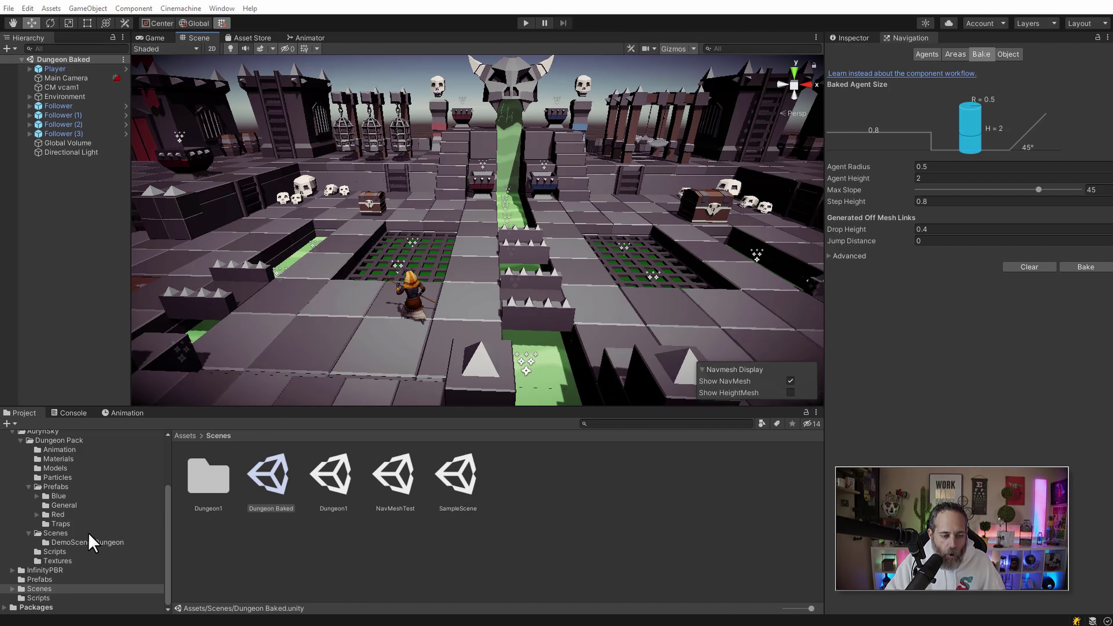
Open the DemoScene_Dungeon scene from the Dungeon Pack's Scenes folder
left_click(61, 532)
double_click(268, 478)
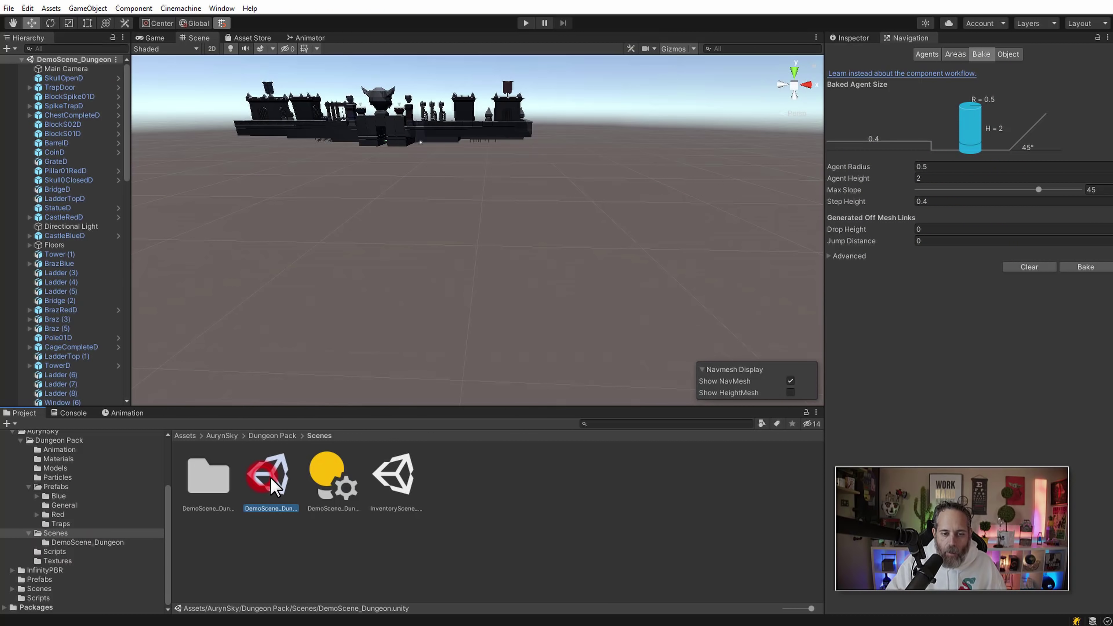
left_click_drag(492, 218, 156, 342, "alt")
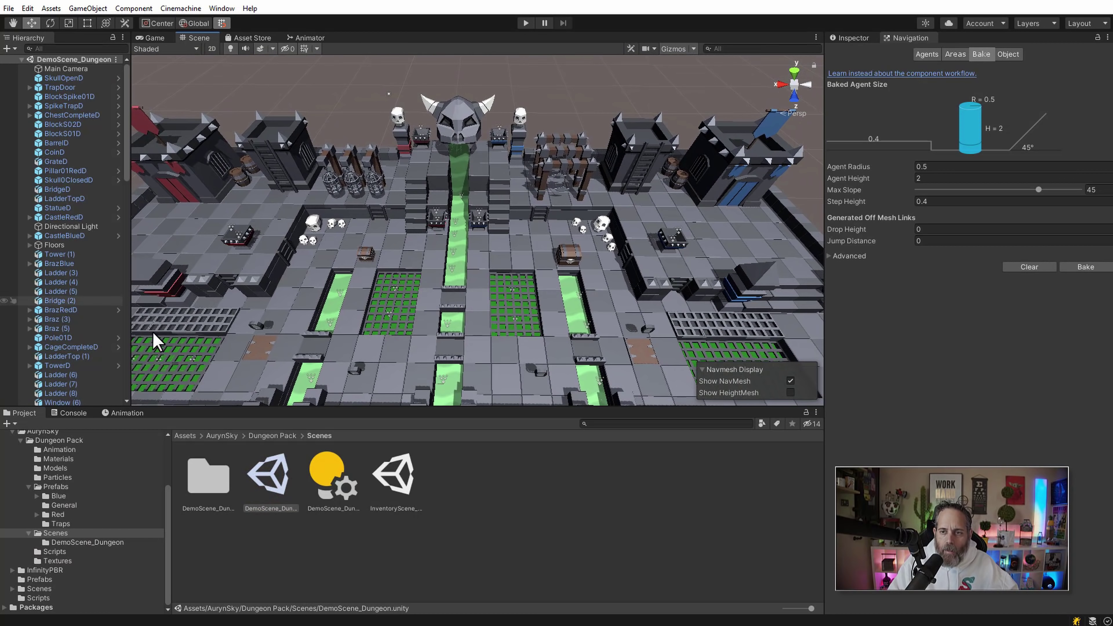
Try to bake a NavMesh for the untouched demo dungeon scene
left_click(1076, 270)
left_click(1078, 270)
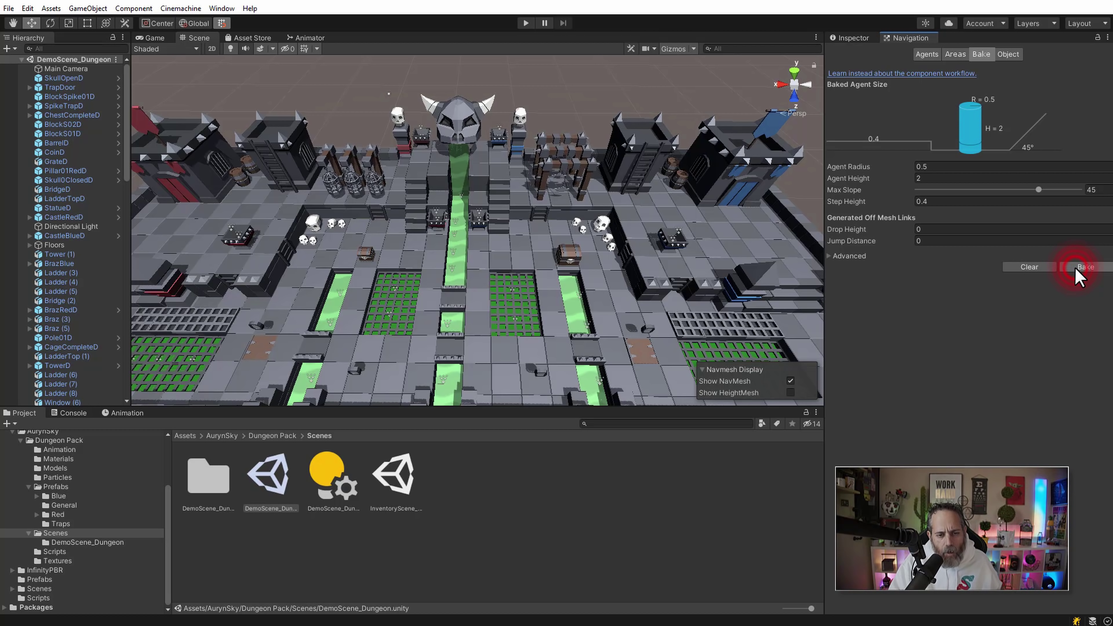
left_click_drag(539, 229, 557, 174, "alt")
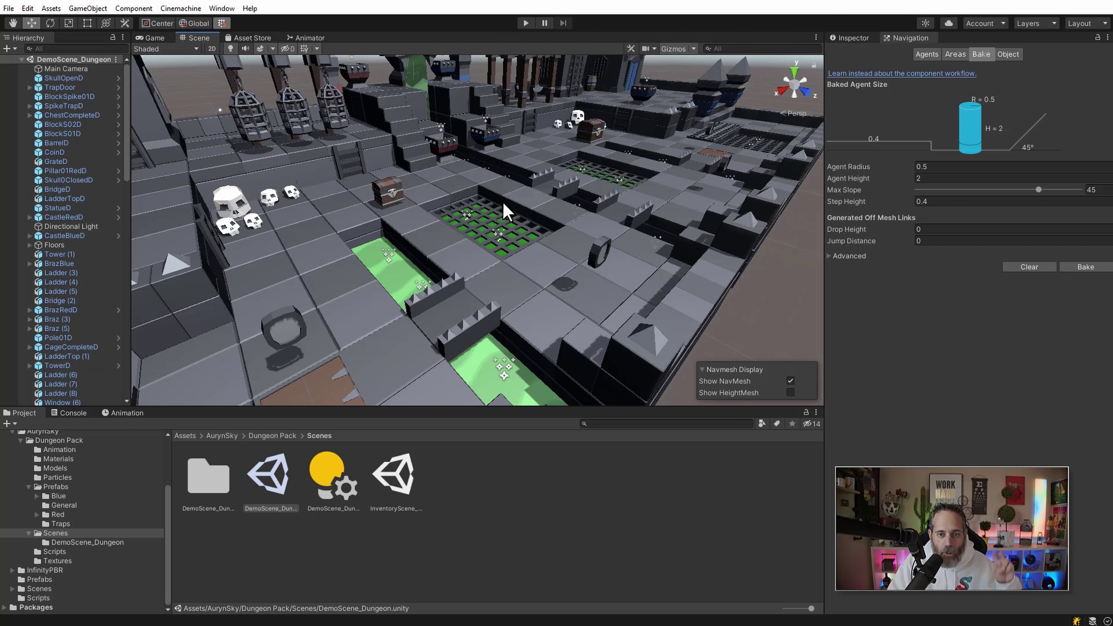
View the Dungeon - Low Poly Toon Battle Arena / Tower Defense Pack in the Package Manager and close it
left_click(551, 275)
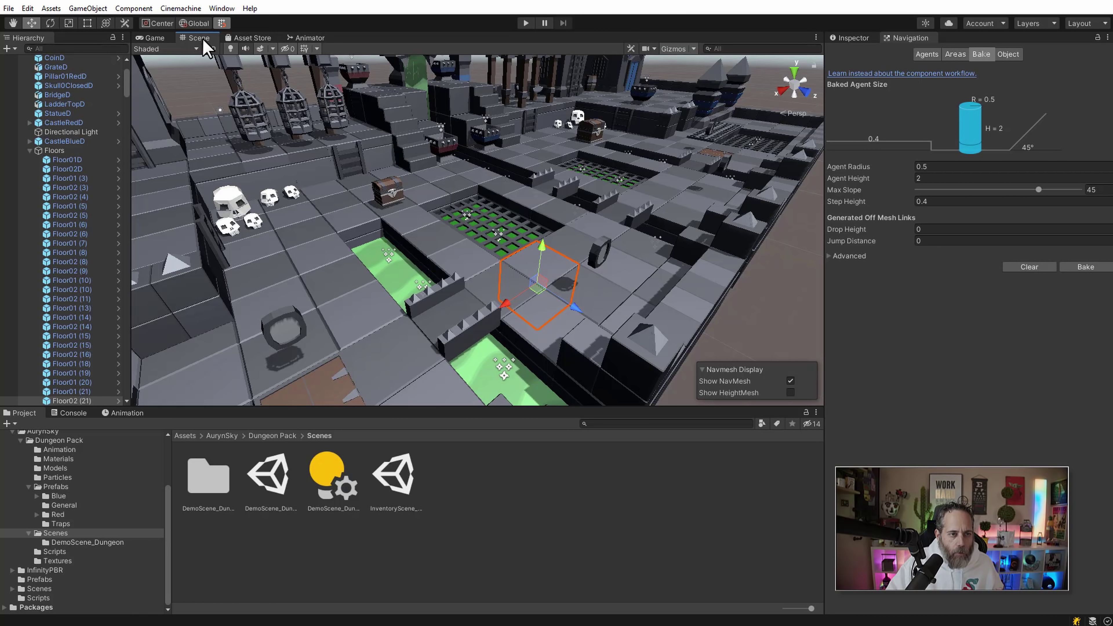
left_click(222, 8)
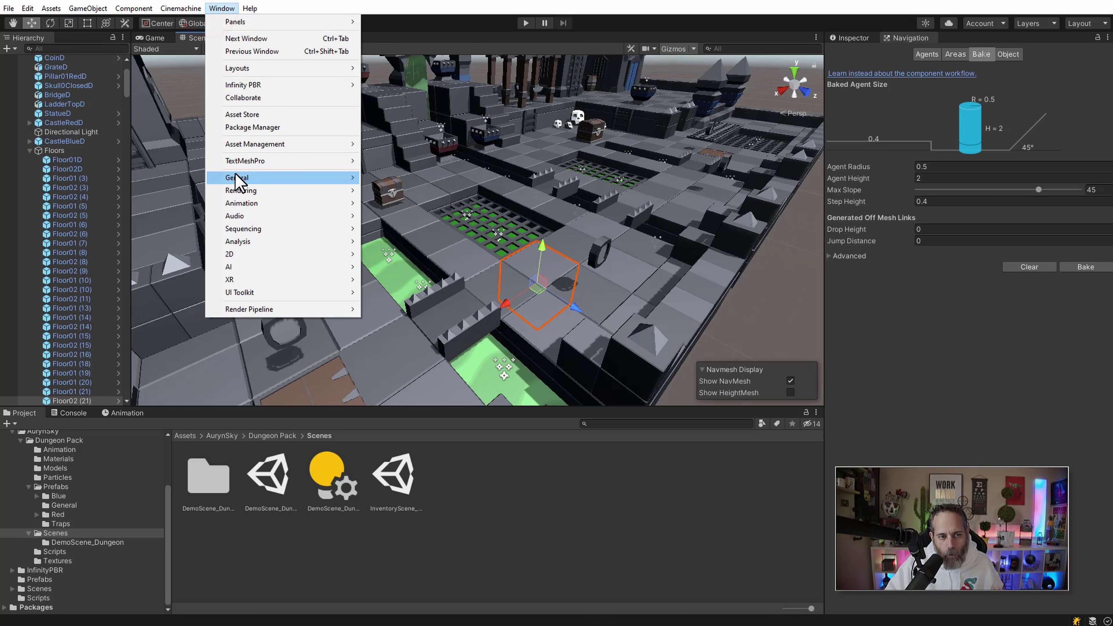
left_click(247, 127)
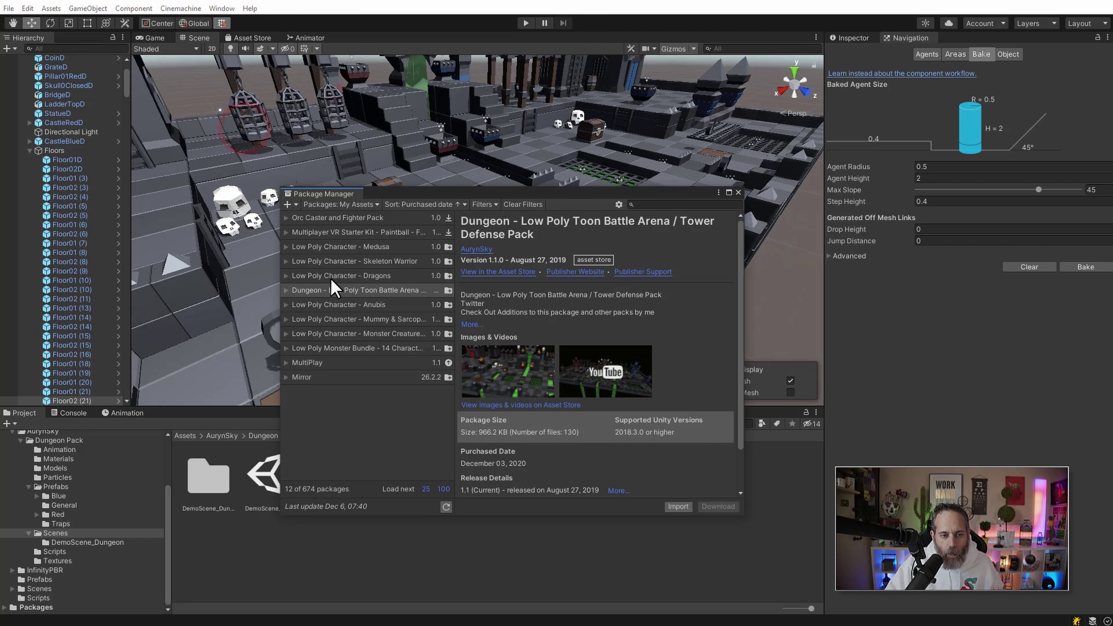
left_click(331, 289)
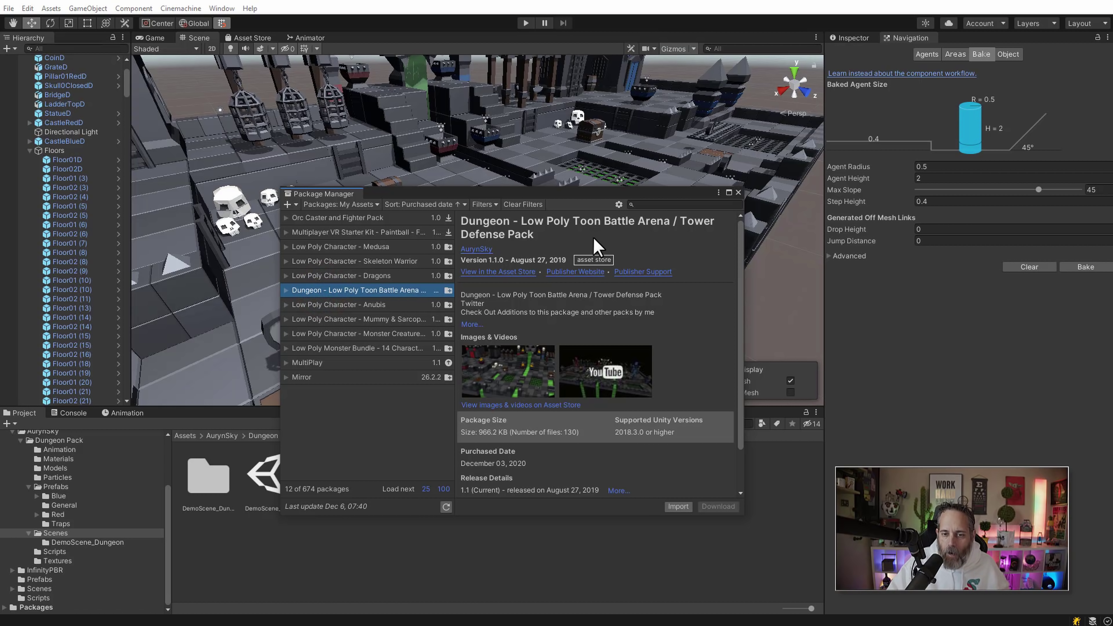
left_click(738, 193)
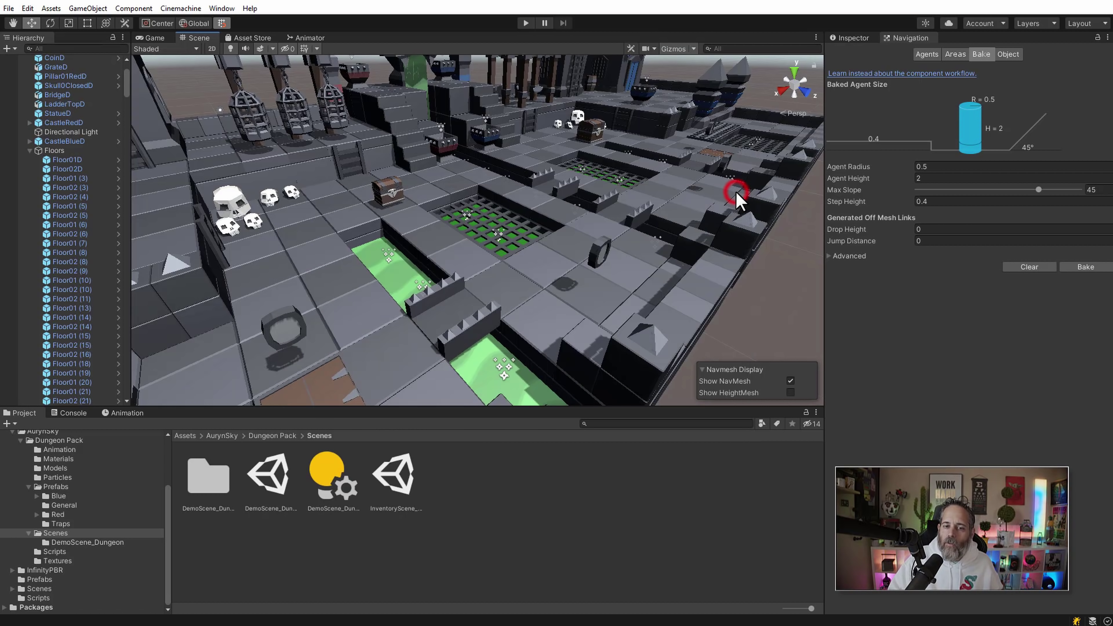
Inspect the component properties of two individual floor tiles beside the green pit
left_click(359, 323)
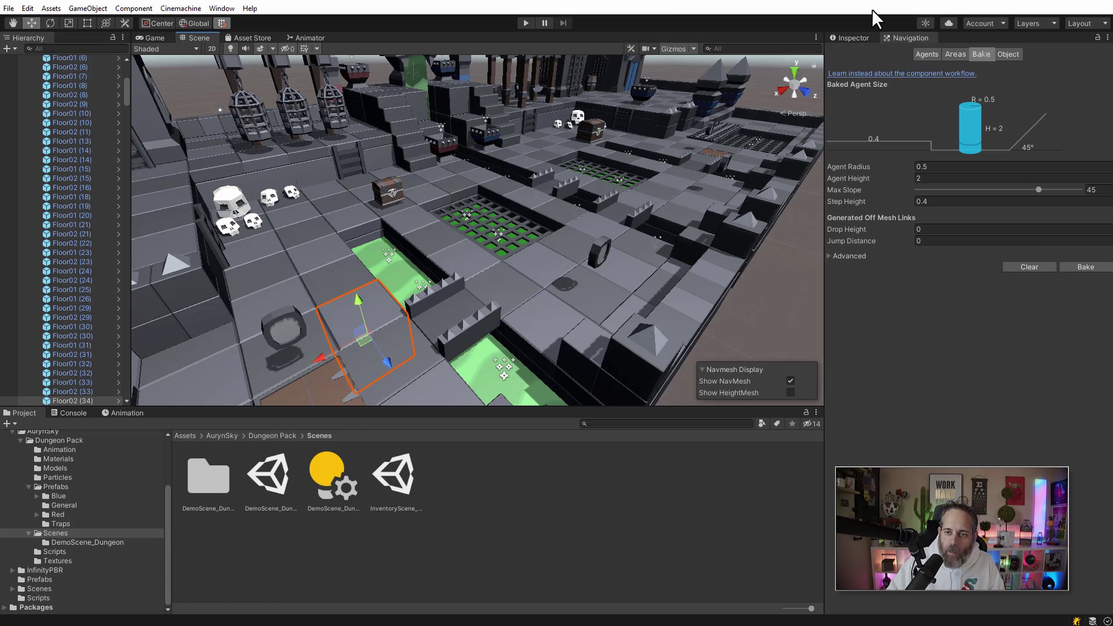
left_click(854, 38)
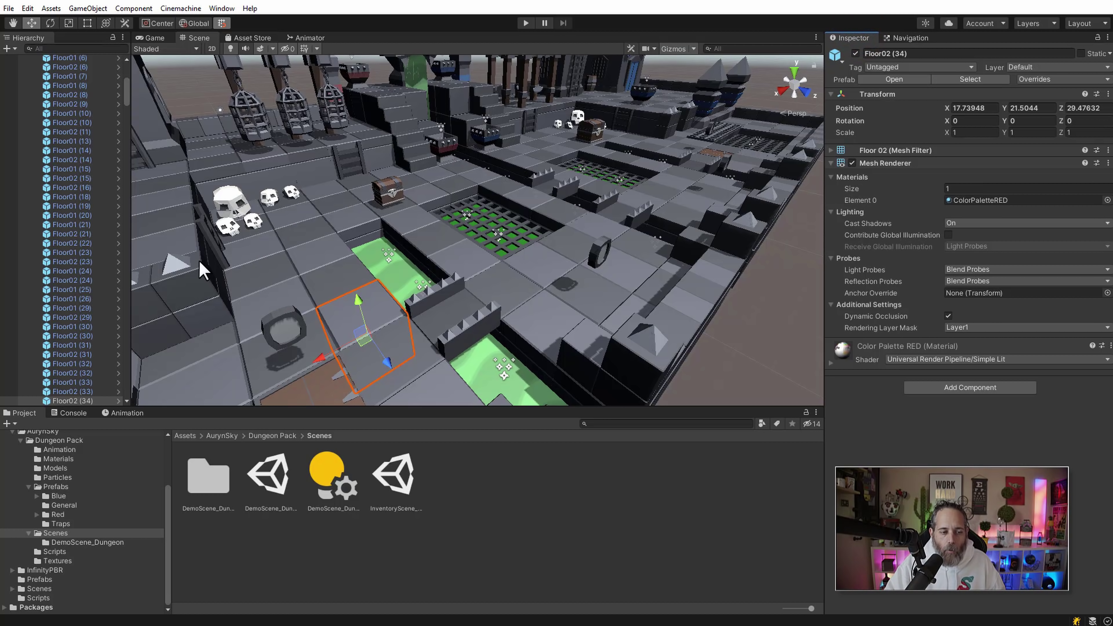
left_click(337, 277)
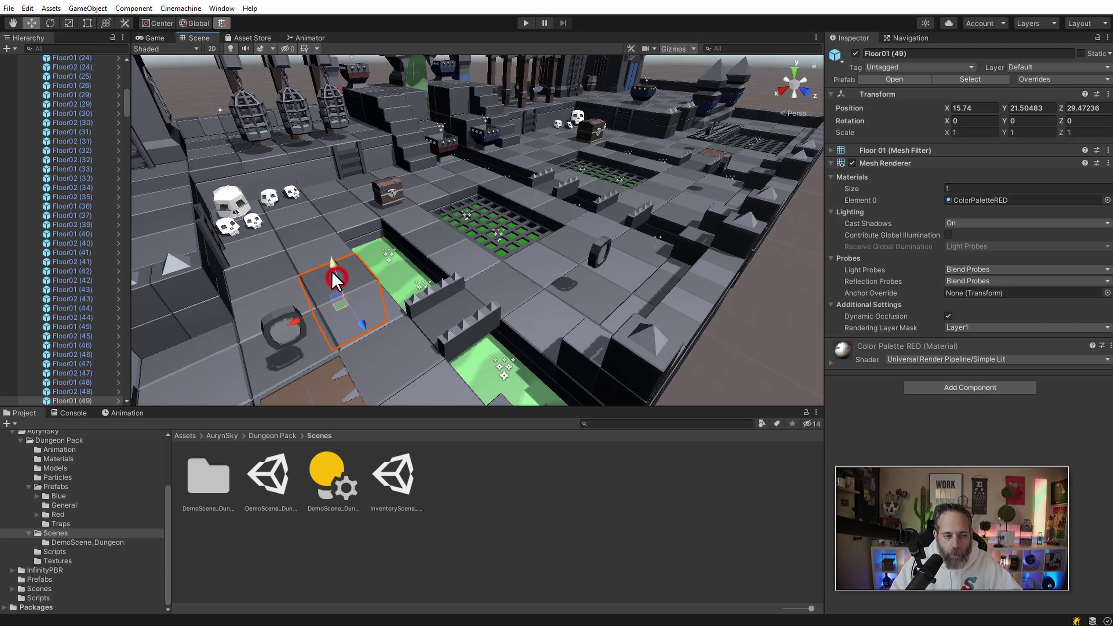
Try selecting the floor tiles around the grated pit one by one in the scene
left_click(500, 283)
left_click(541, 265, "shift")
left_click(591, 246, "shift")
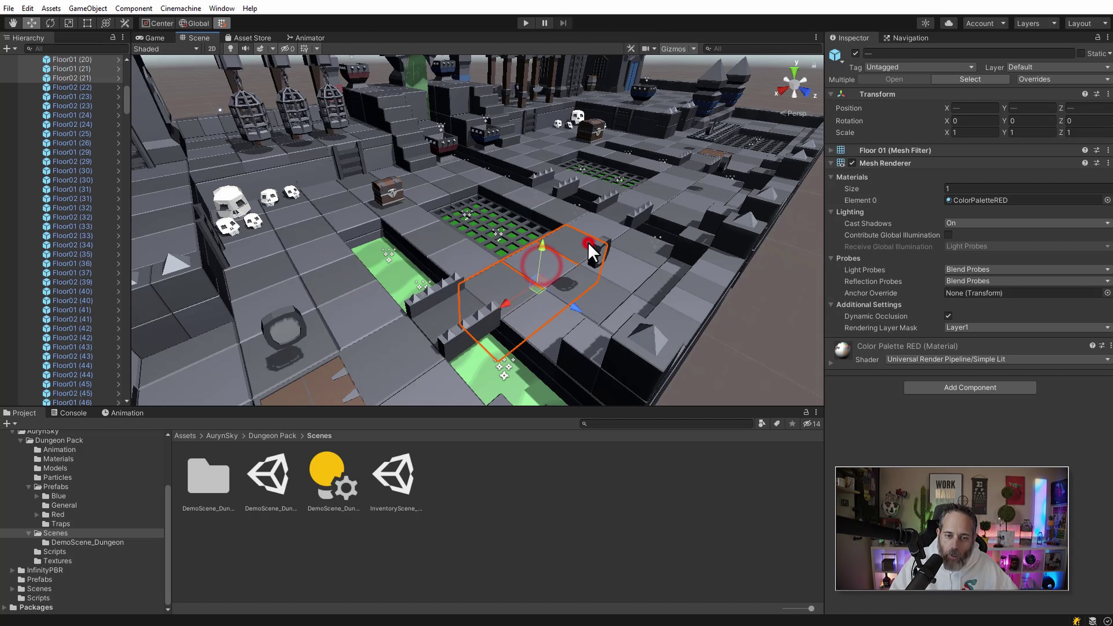
left_click(614, 222, "shift")
left_click(564, 210, "shift")
left_click(527, 201, "shift")
left_click(500, 188, "shift")
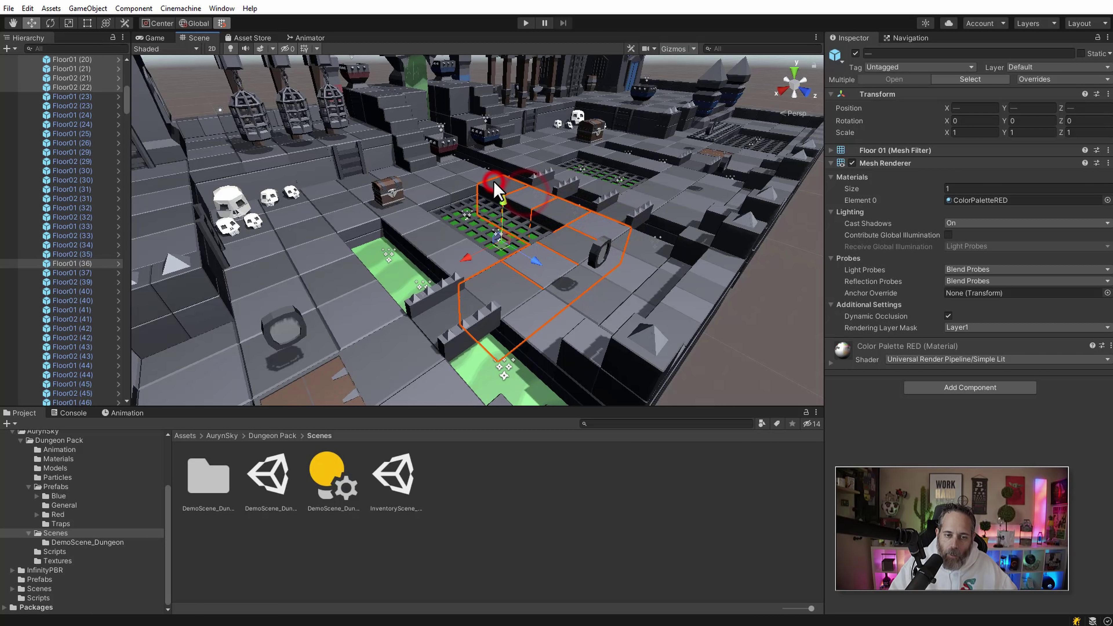
Select all child objects of Floors in the hierarchy, from Floor01D through the last BlockSpike01D
left_click(104, 226)
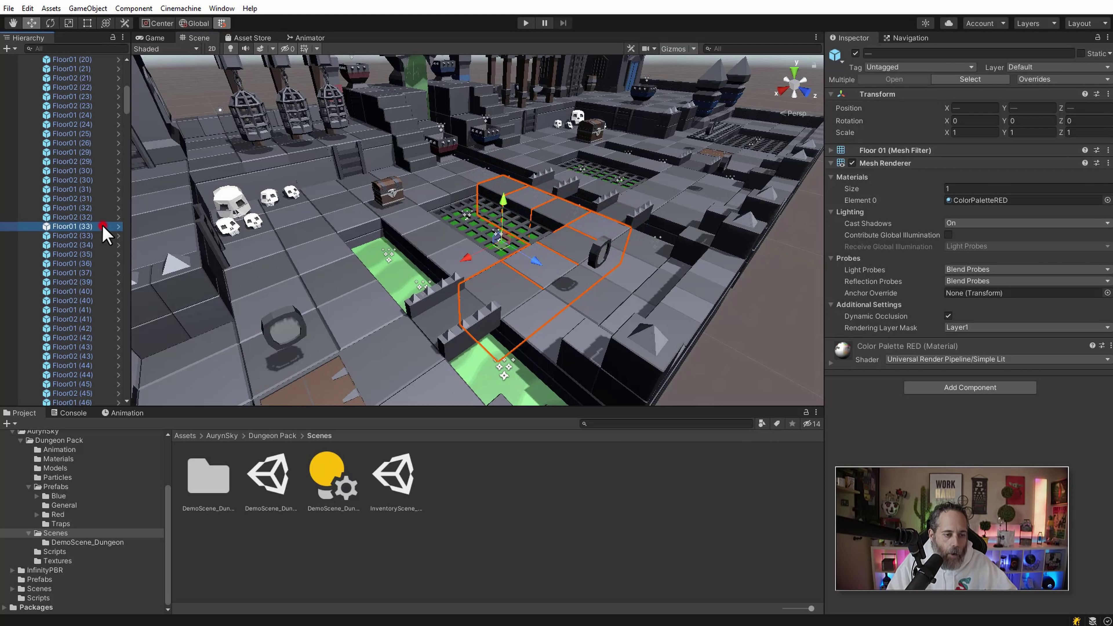
scroll(103, 227, "up", 5)
left_click_drag(127, 87, 127, 73)
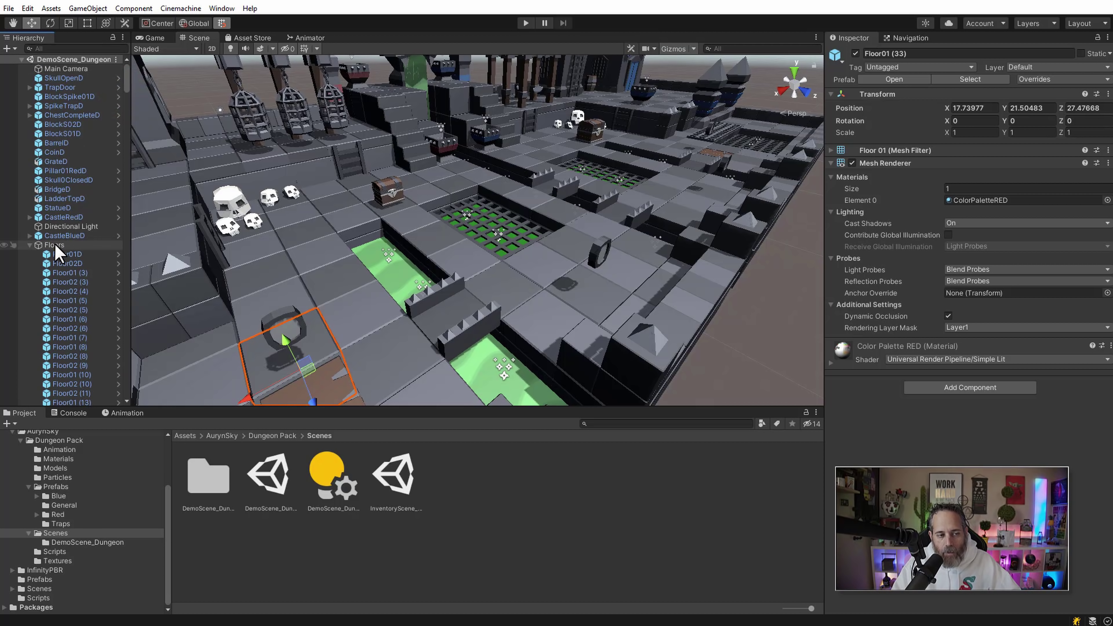
left_click(55, 253)
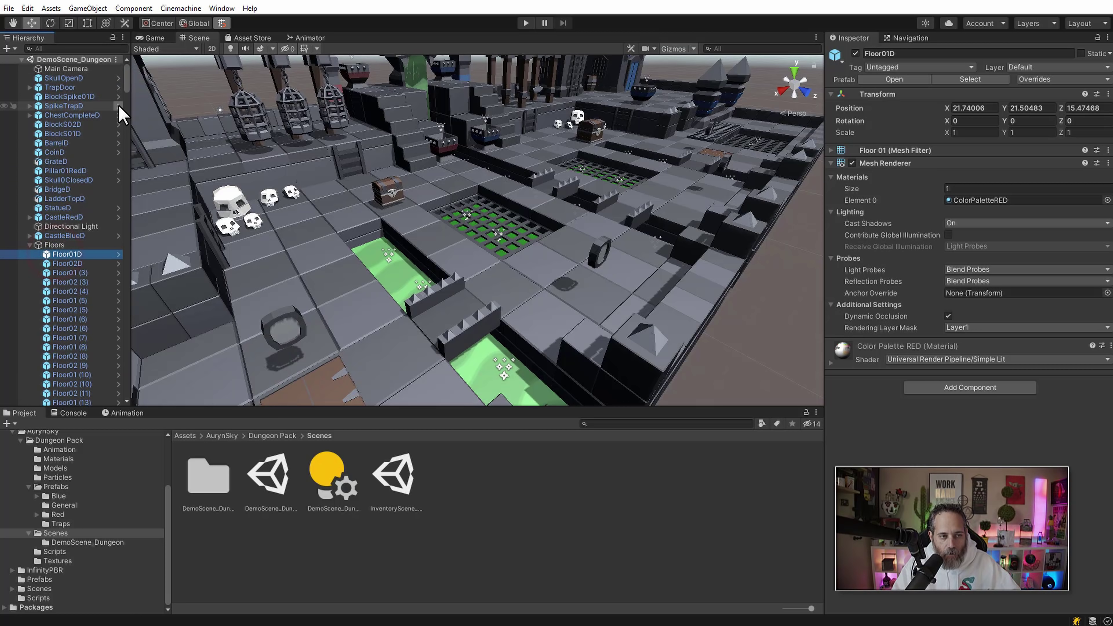
left_click_drag(127, 82, 119, 361)
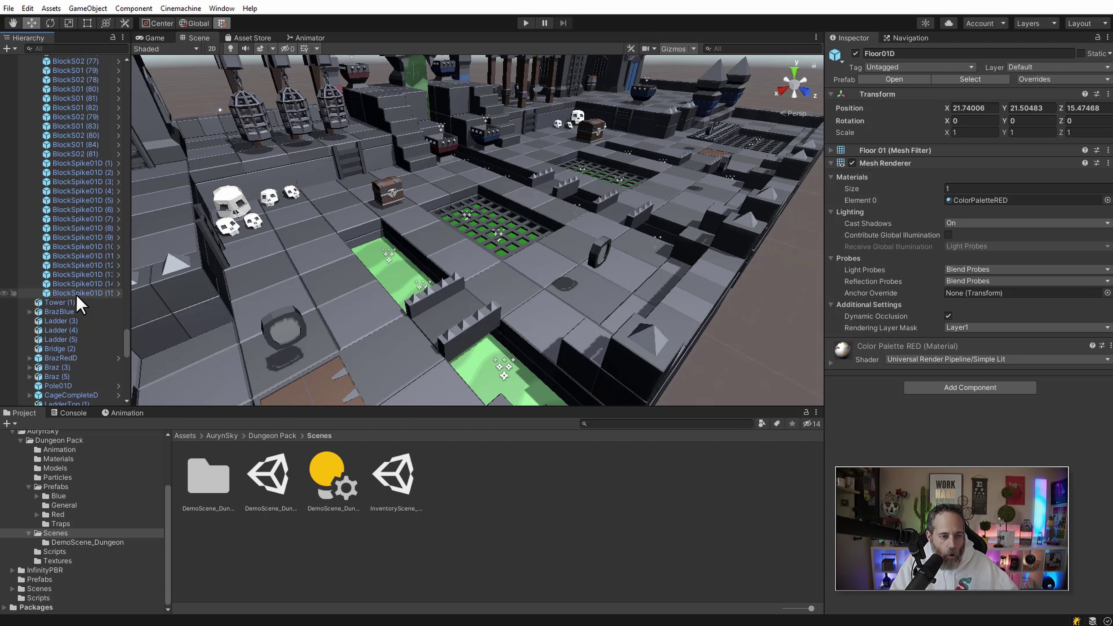
left_click(78, 293, "shift")
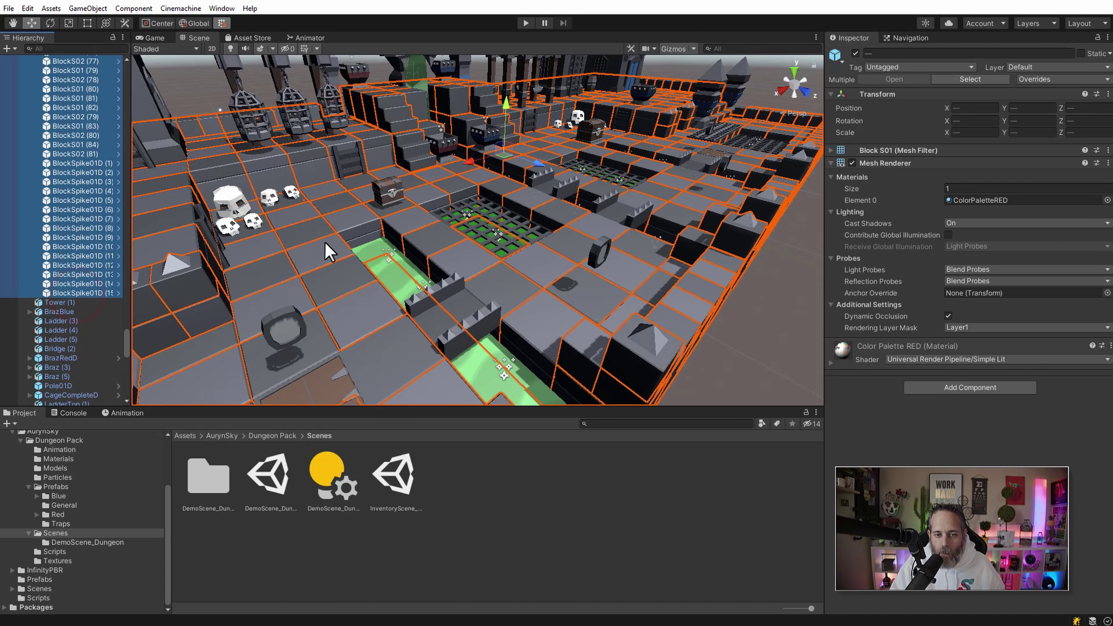
Mark all the selected floor and block objects as Navigation Static
left_click_drag(428, 265, 478, 263, "alt")
left_click_drag(306, 257, 547, 245, "alt")
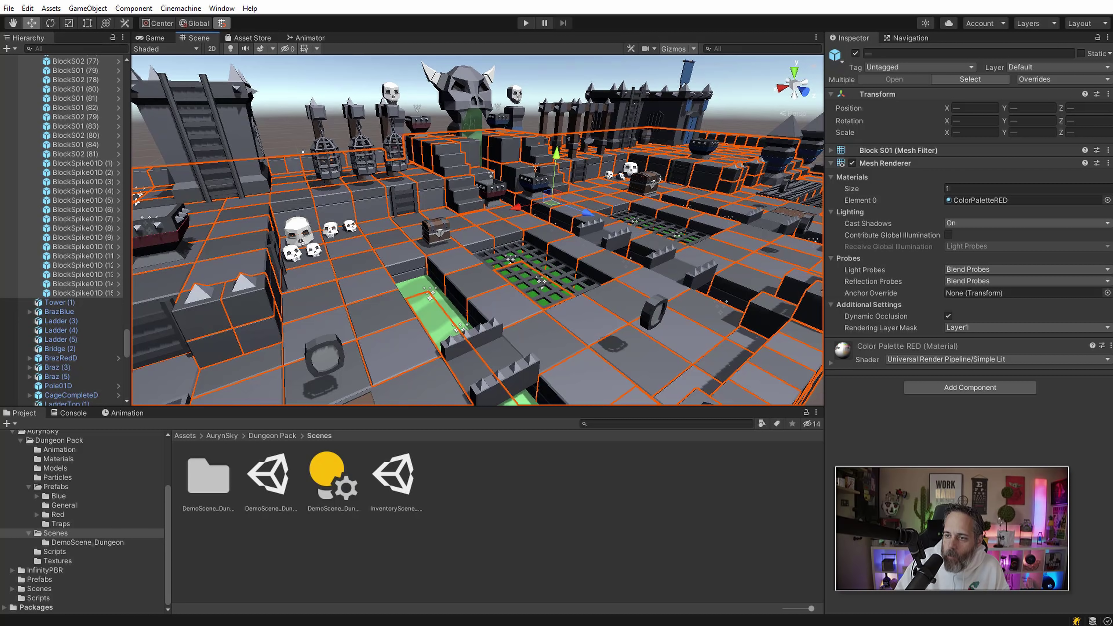
left_click_drag(1105, 56, 1009, 55)
left_click(1003, 53)
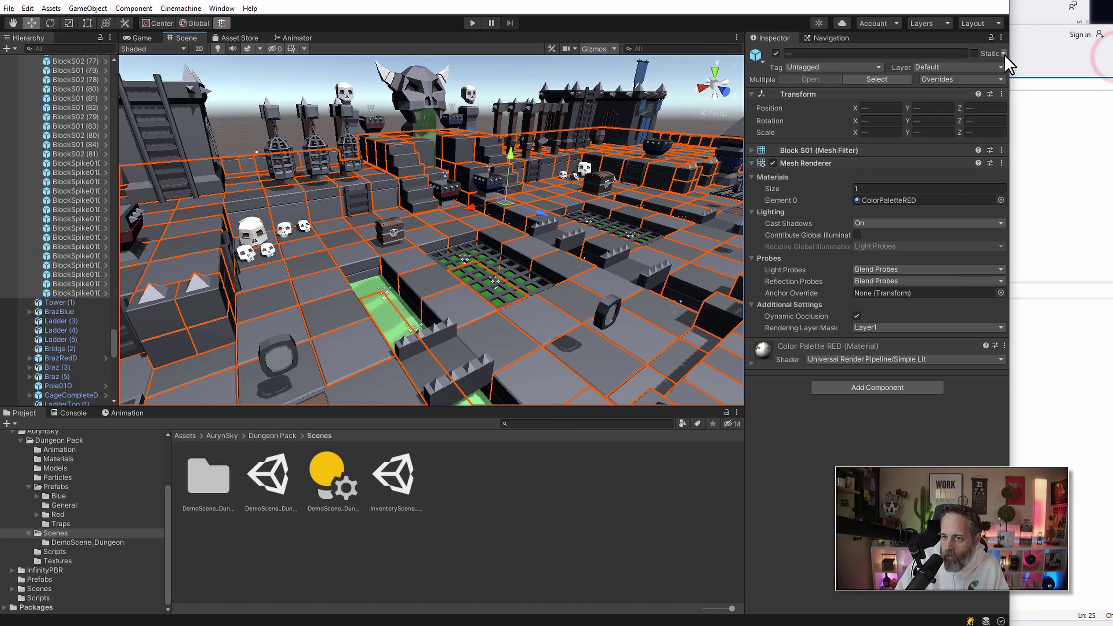
left_click(1030, 144)
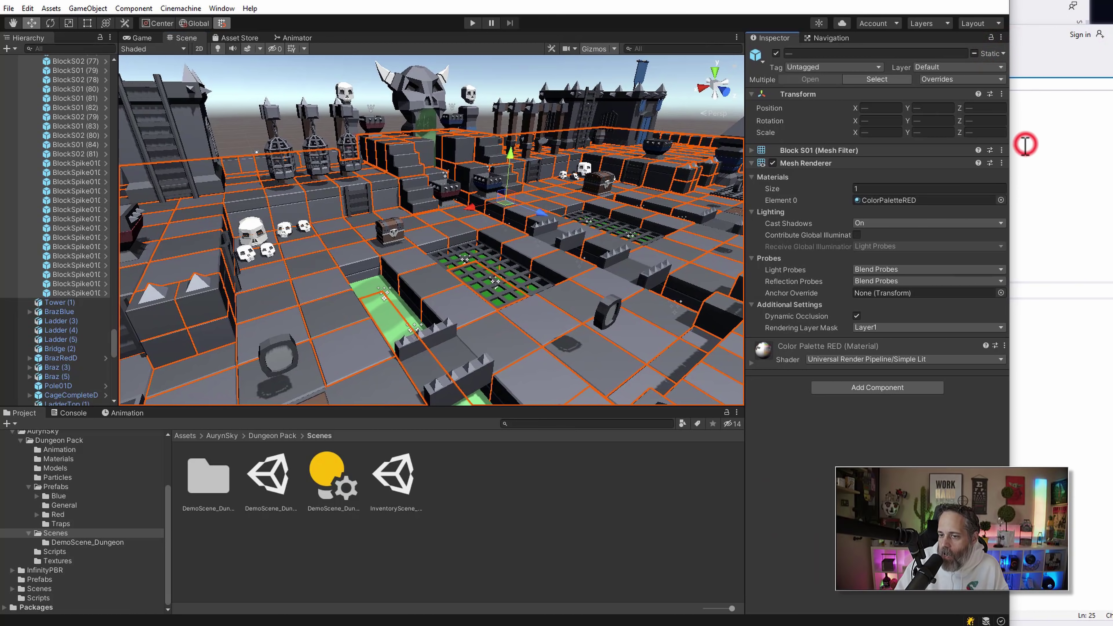
left_click_drag(1009, 143, 1095, 70)
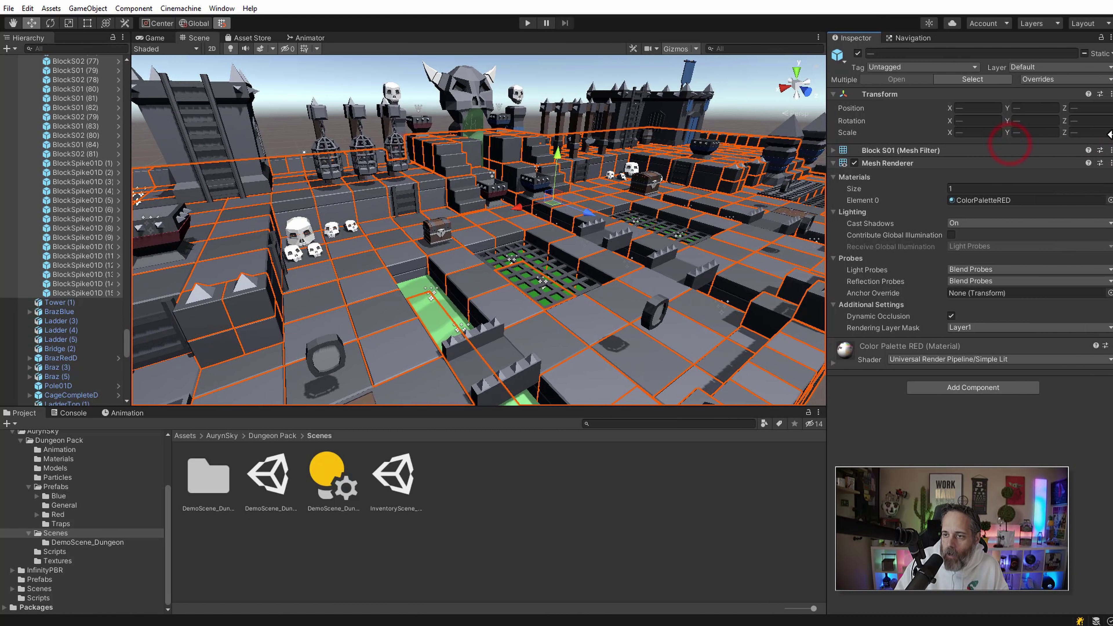
Bake the NavMesh for the static dungeon floors using the current agent settings
left_click(919, 38)
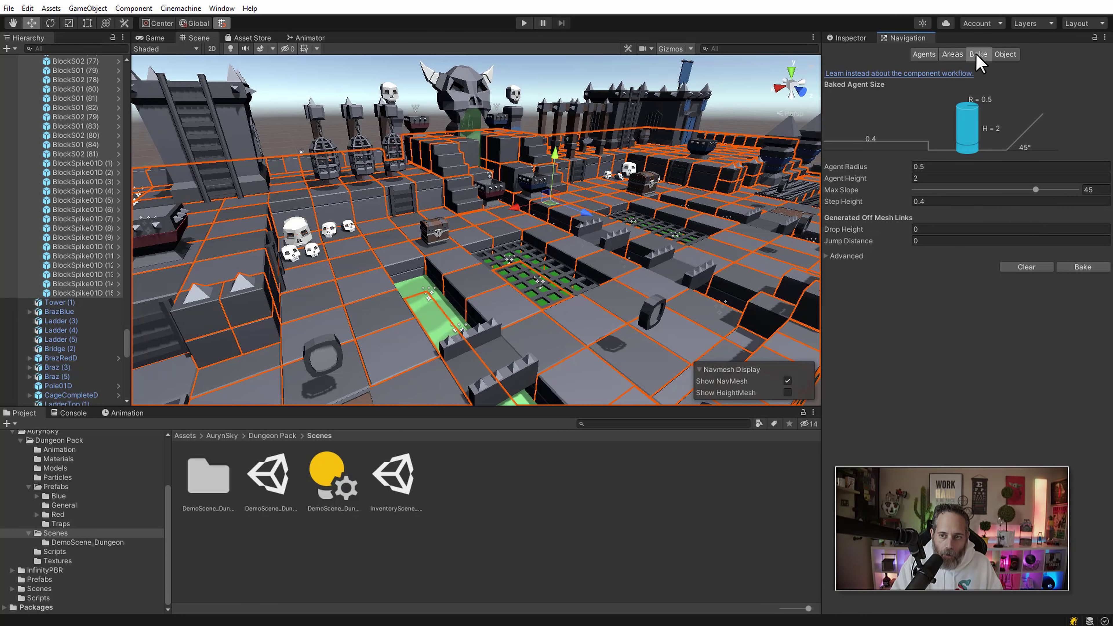
left_click(1004, 54)
left_click(978, 53)
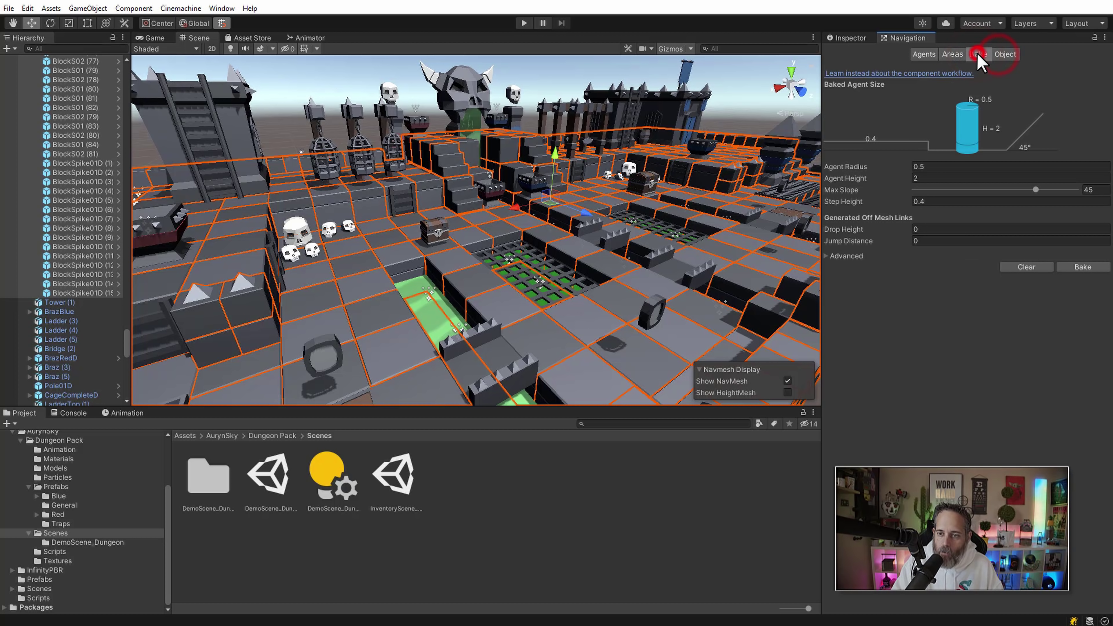
left_click(1082, 267)
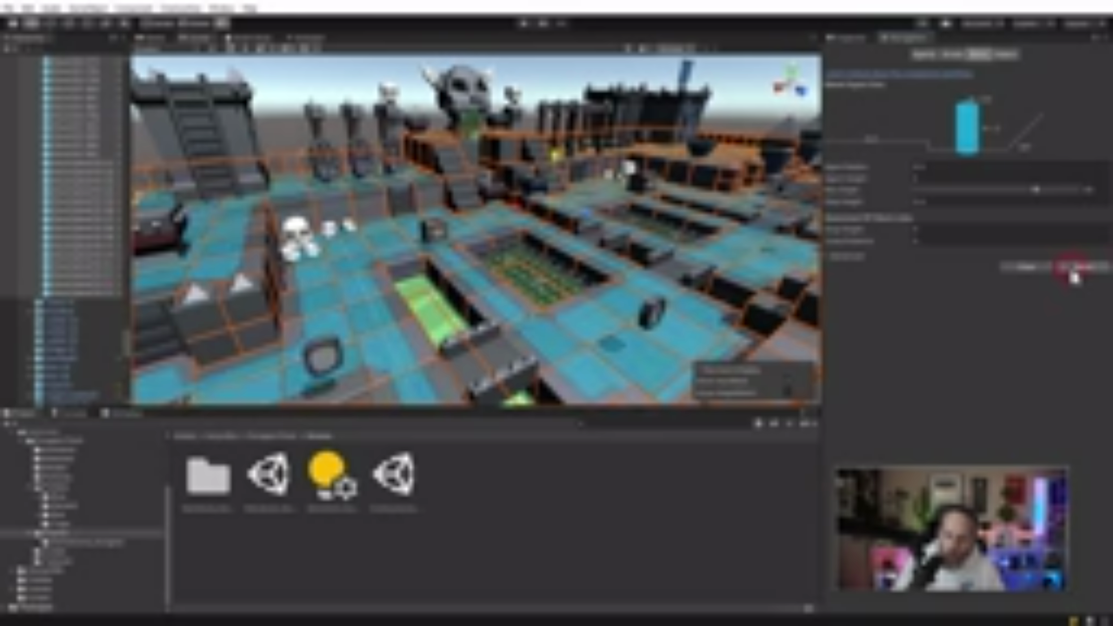
Examine the baked NavMesh coverage around the pits and select the bridge piece spanning the central green channel
right_click_drag(571, 225, 176, 217)
key("s")
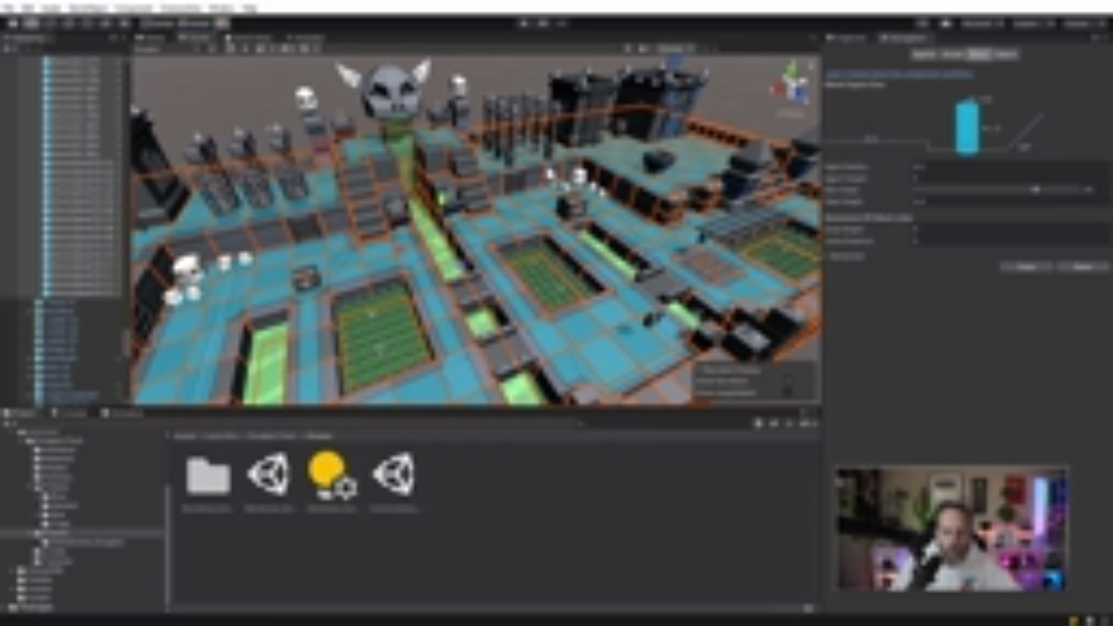
right_click_drag(532, 237, 541, 298)
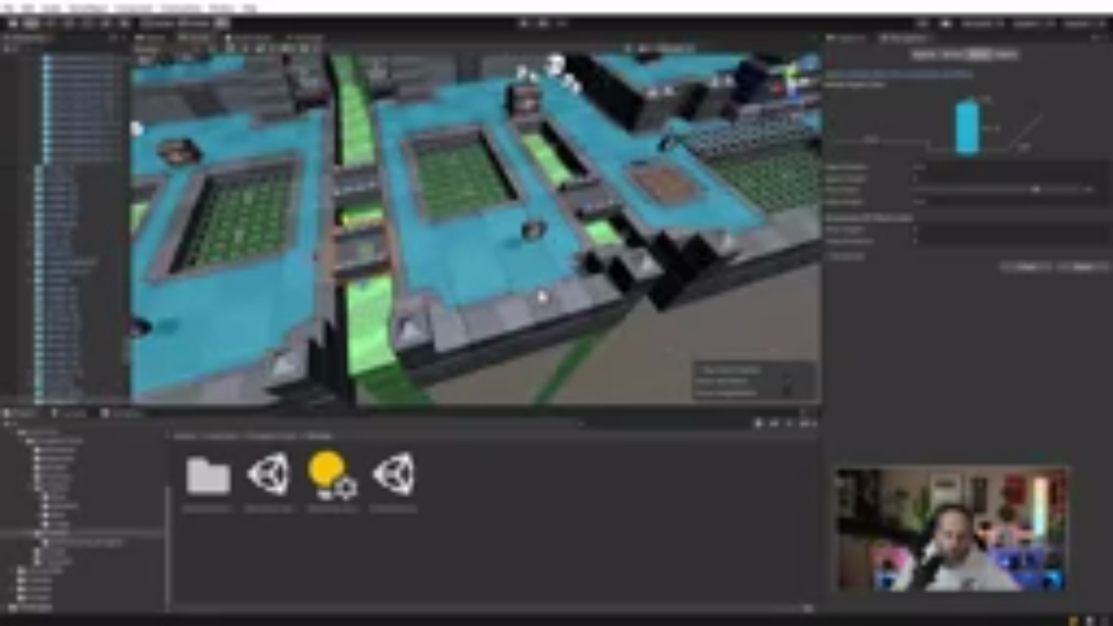
left_click(360, 193)
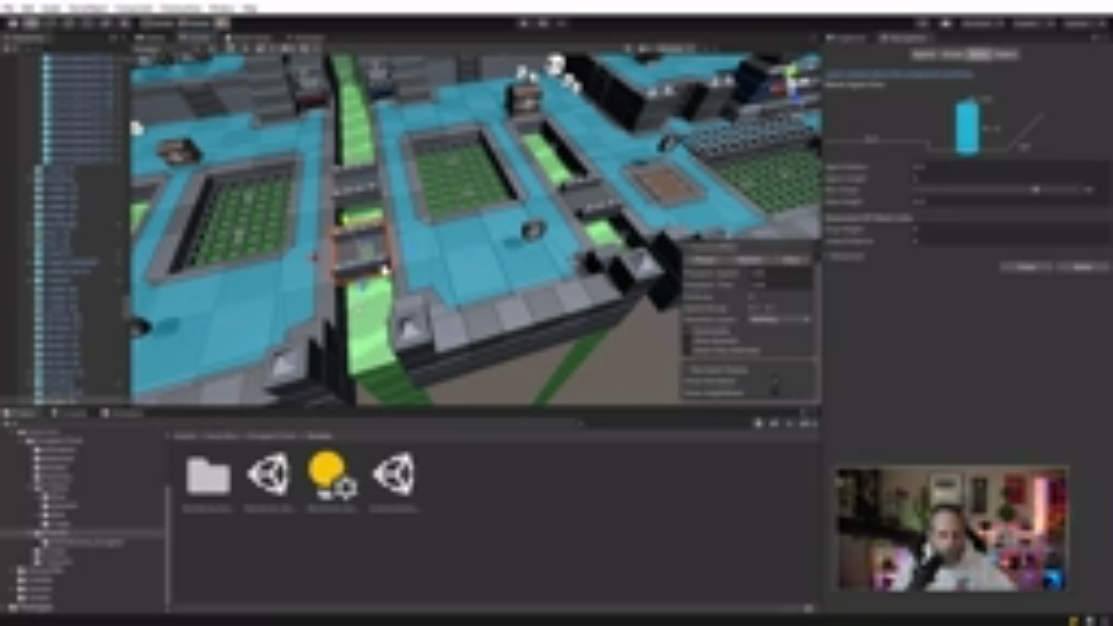
Add the remaining bridge pieces across the green channels to the selection and mark them all as Navigation Static
left_click(842, 39)
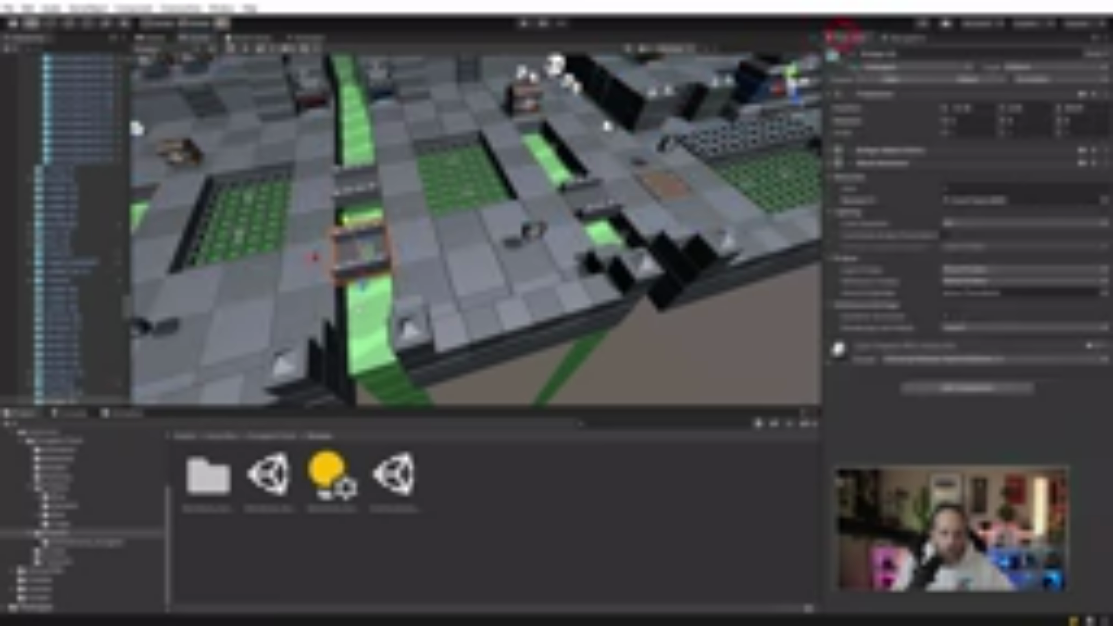
left_click(371, 197)
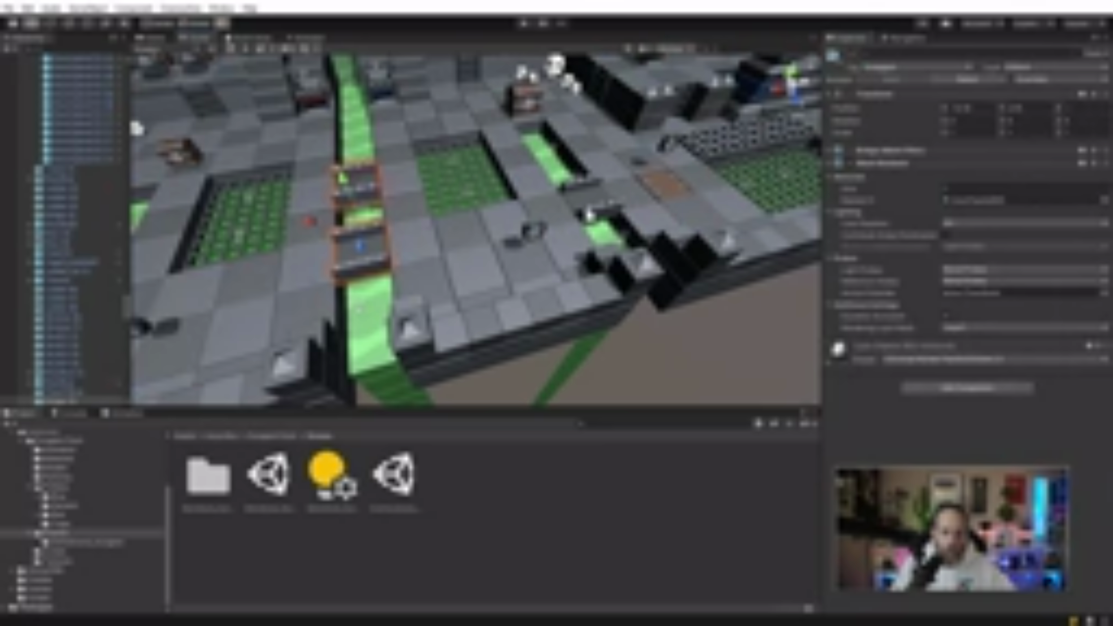
left_click_drag(583, 215, 351, 194, "alt")
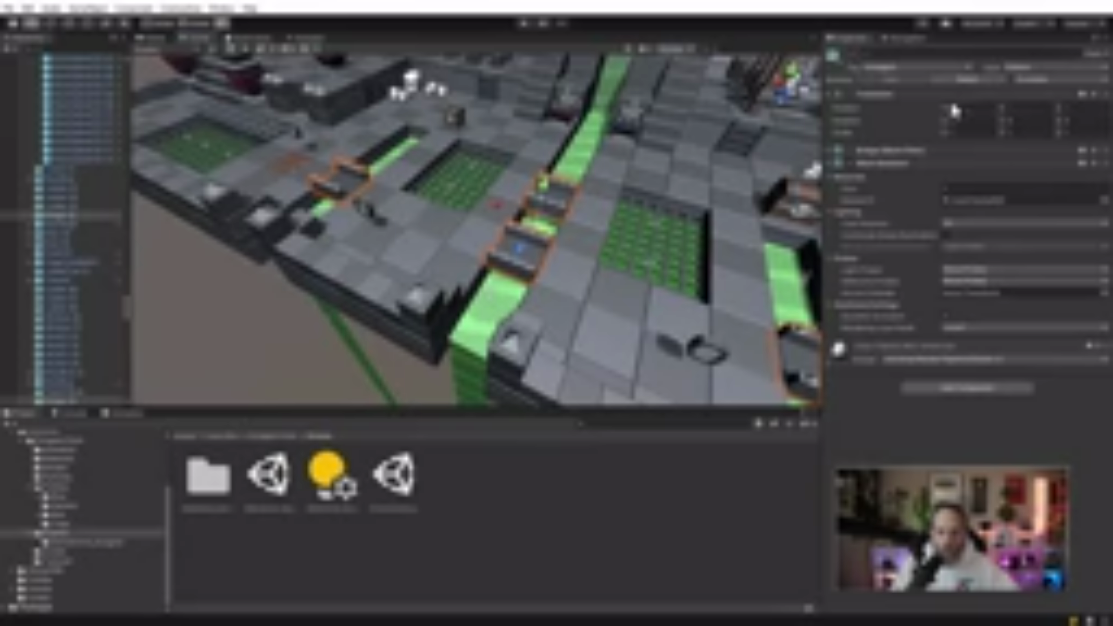
left_click(906, 38)
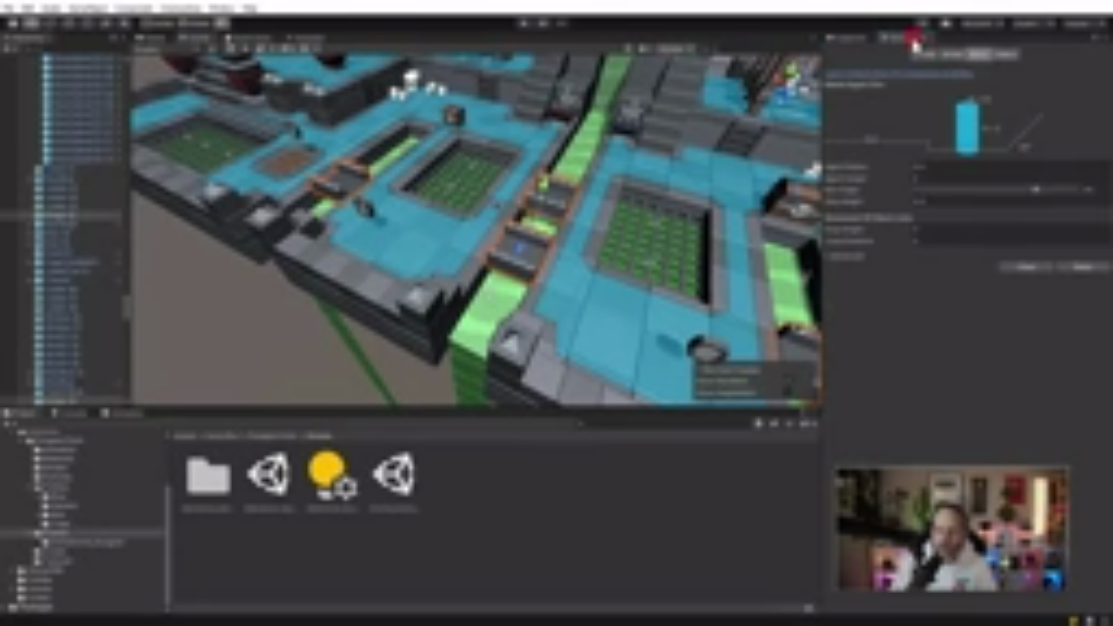
left_click(1006, 55)
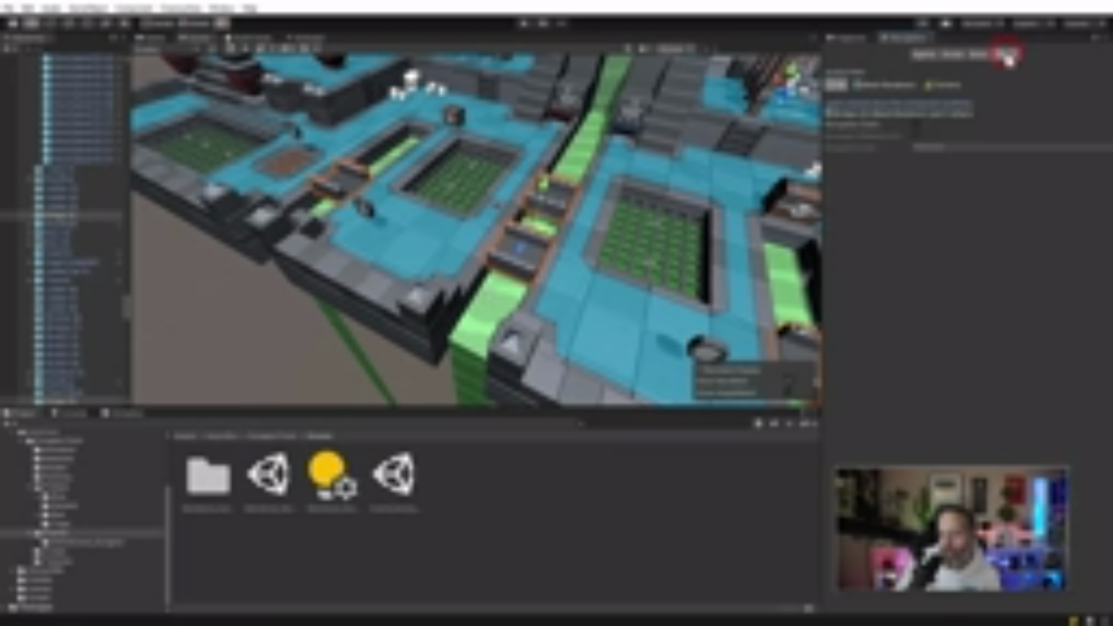
left_click(918, 131)
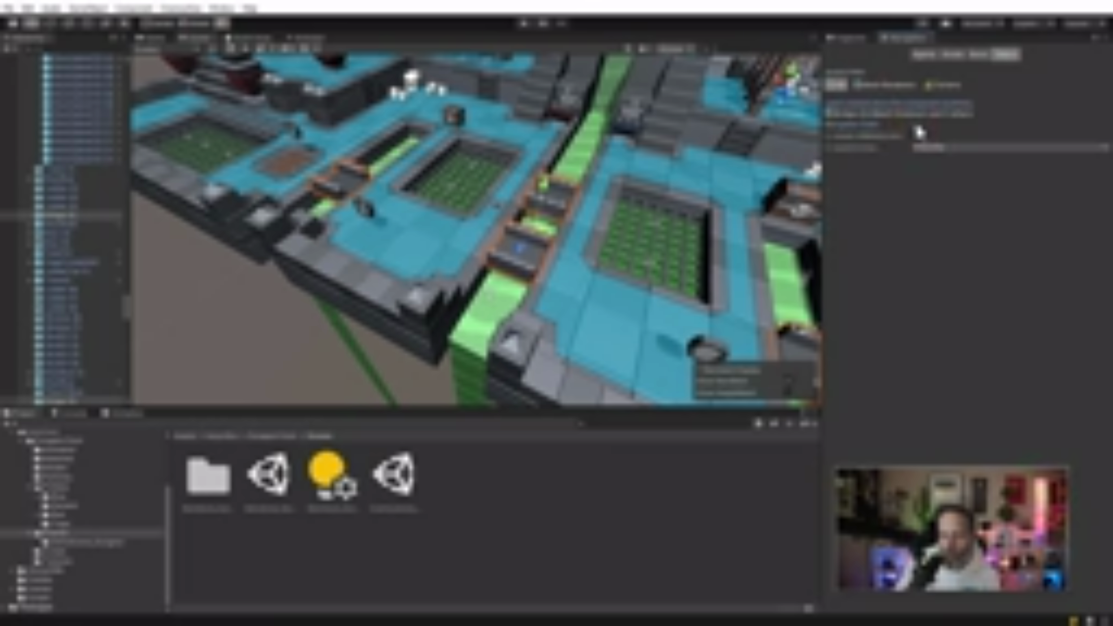
Rebake the NavMesh with the bridge pieces included and check the walkable coverage across the green channels
left_click(978, 54)
left_click(1081, 269)
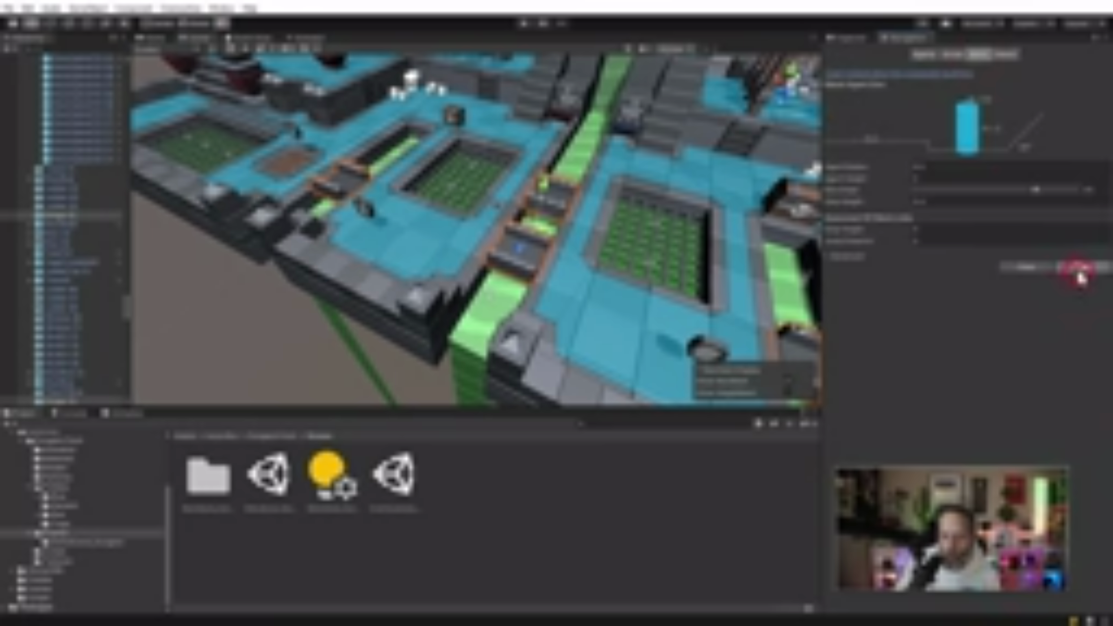
right_click_drag(596, 248, 595, 240)
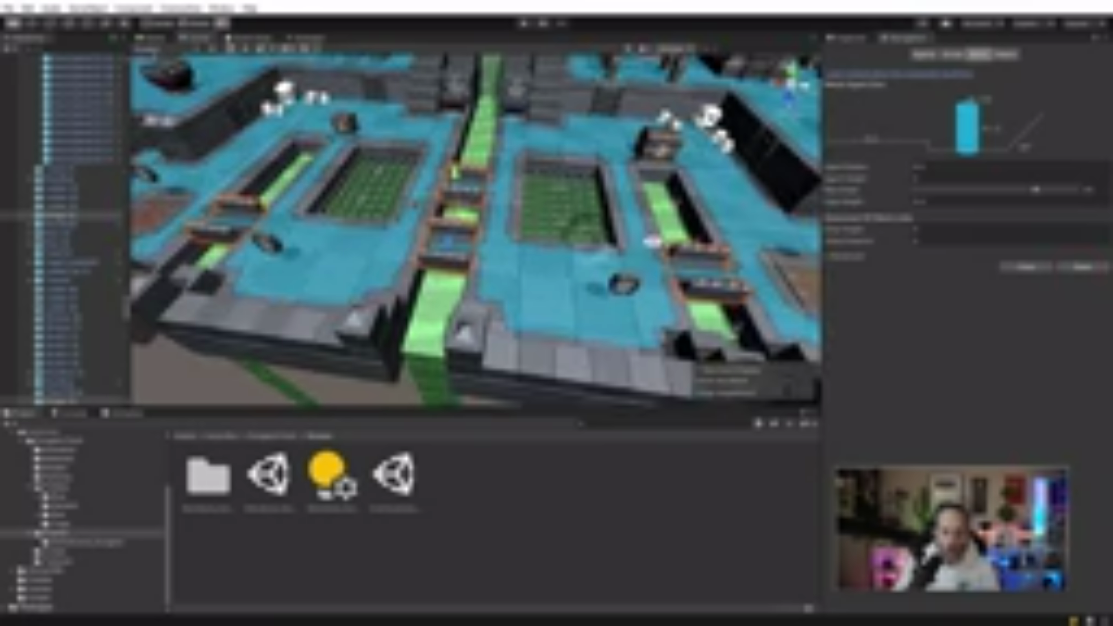